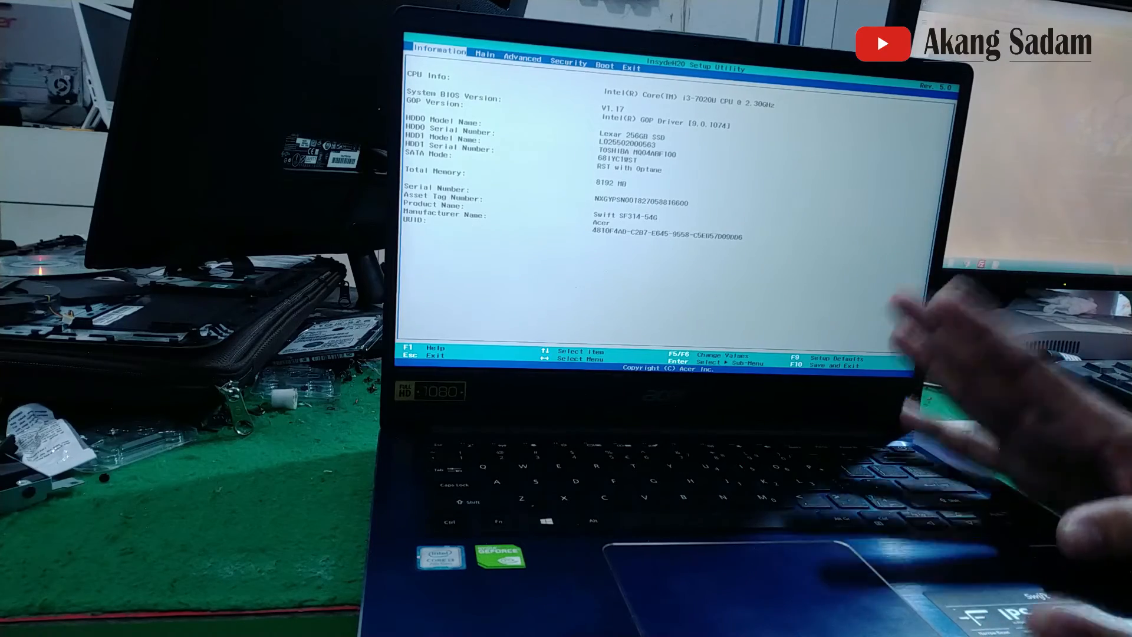
click(583, 229)
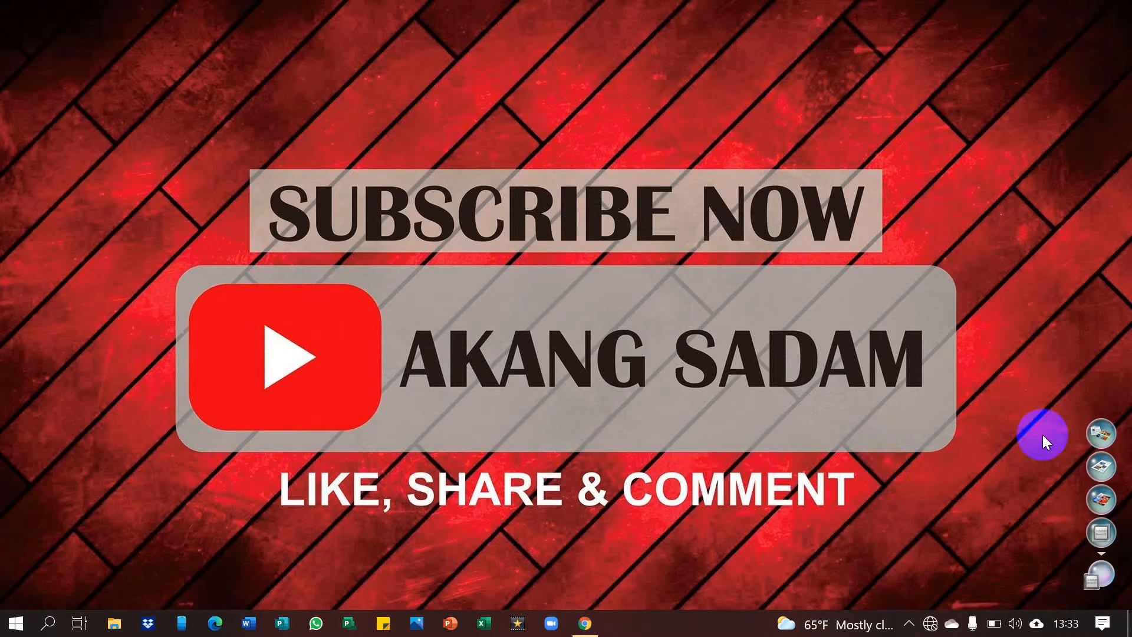
right_click(871, 292)
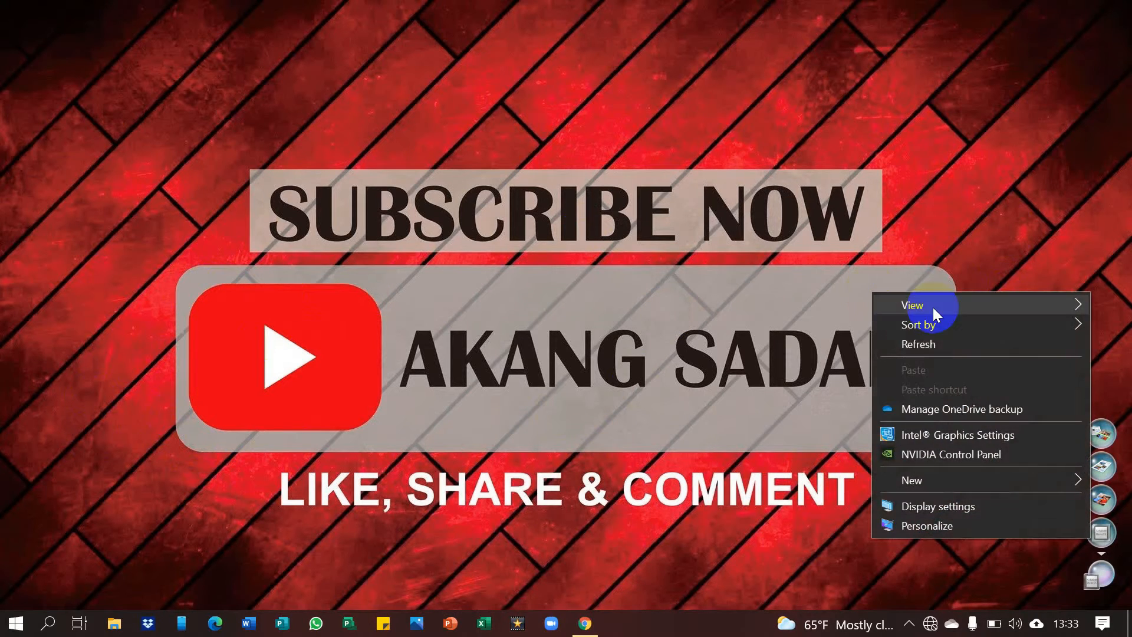
click(921, 343)
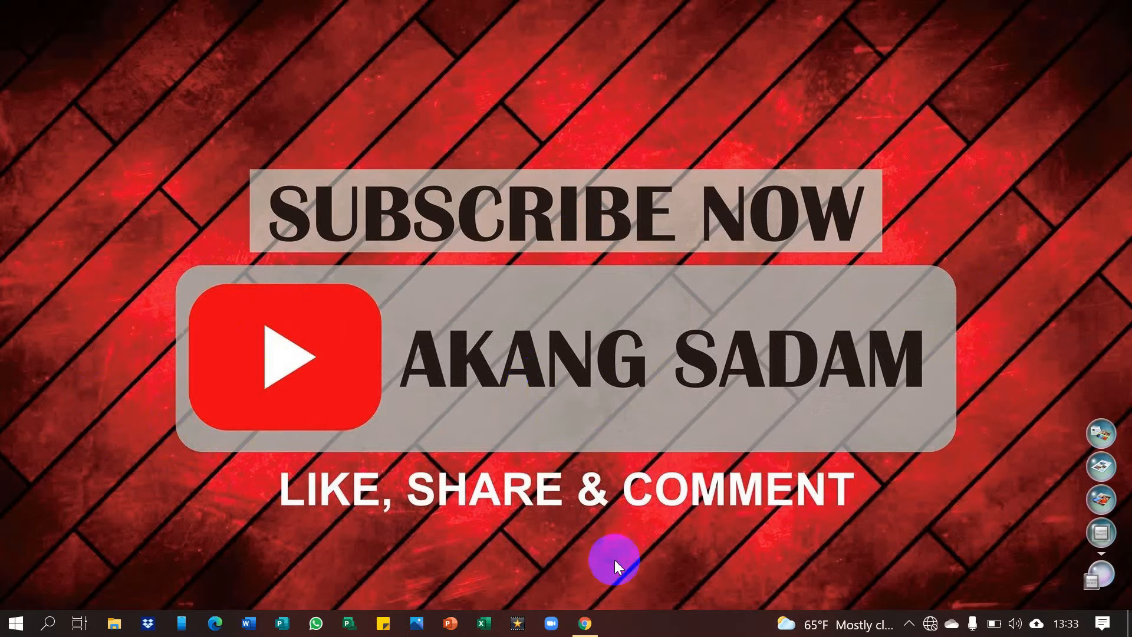
Switch to Chrome to view the Macrium Reflect Home Edition download page, and return to the desktop.
click(592, 617)
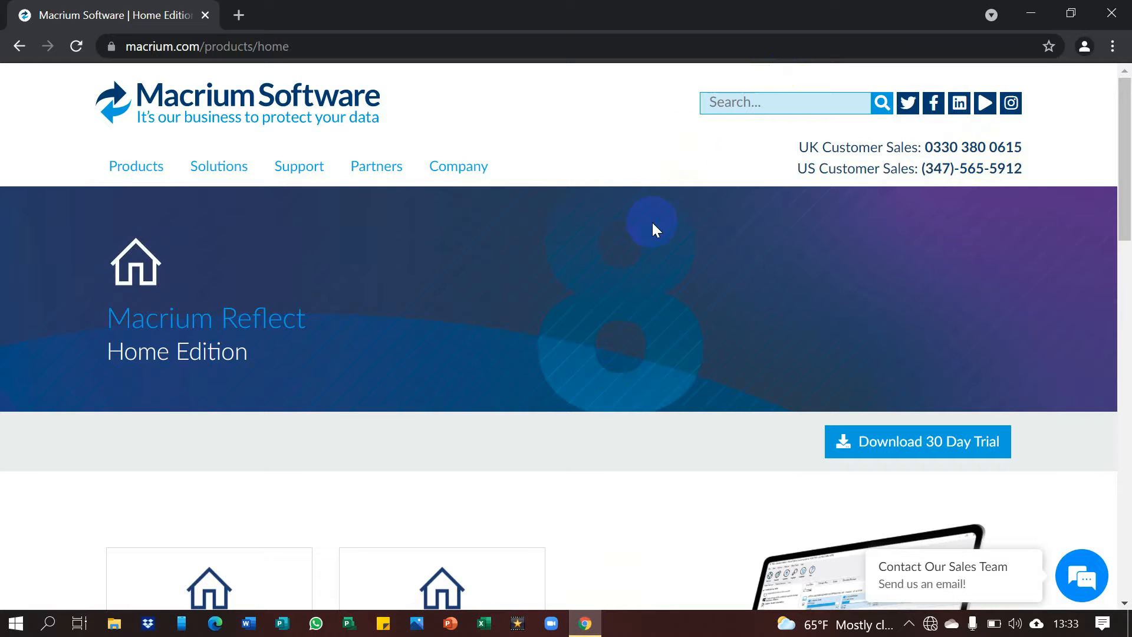
click(1031, 13)
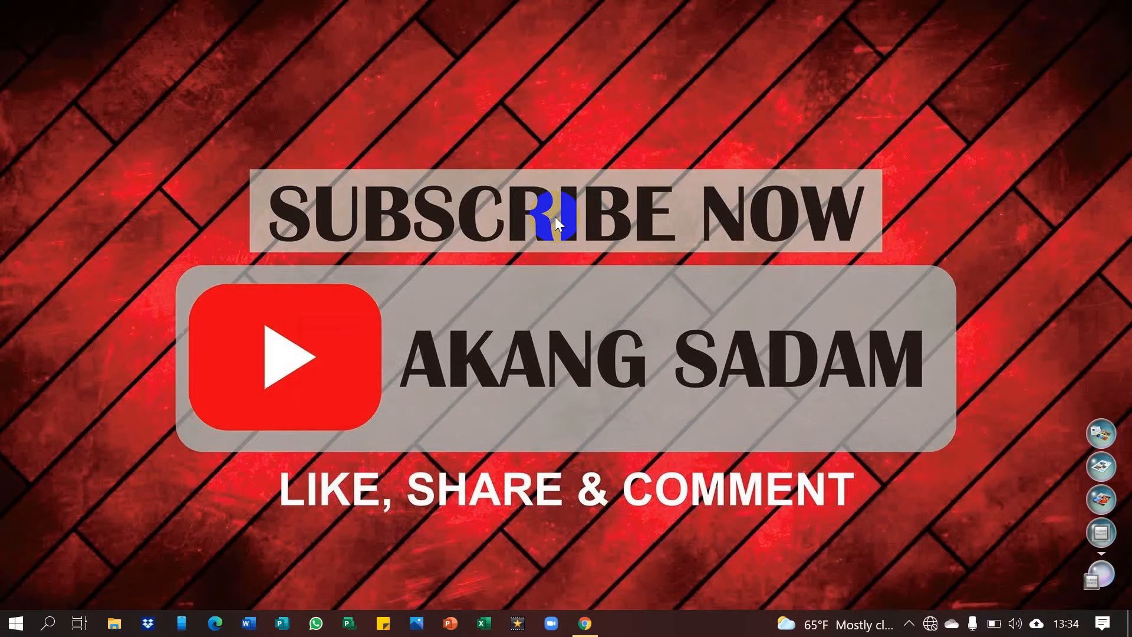
right_click(408, 242)
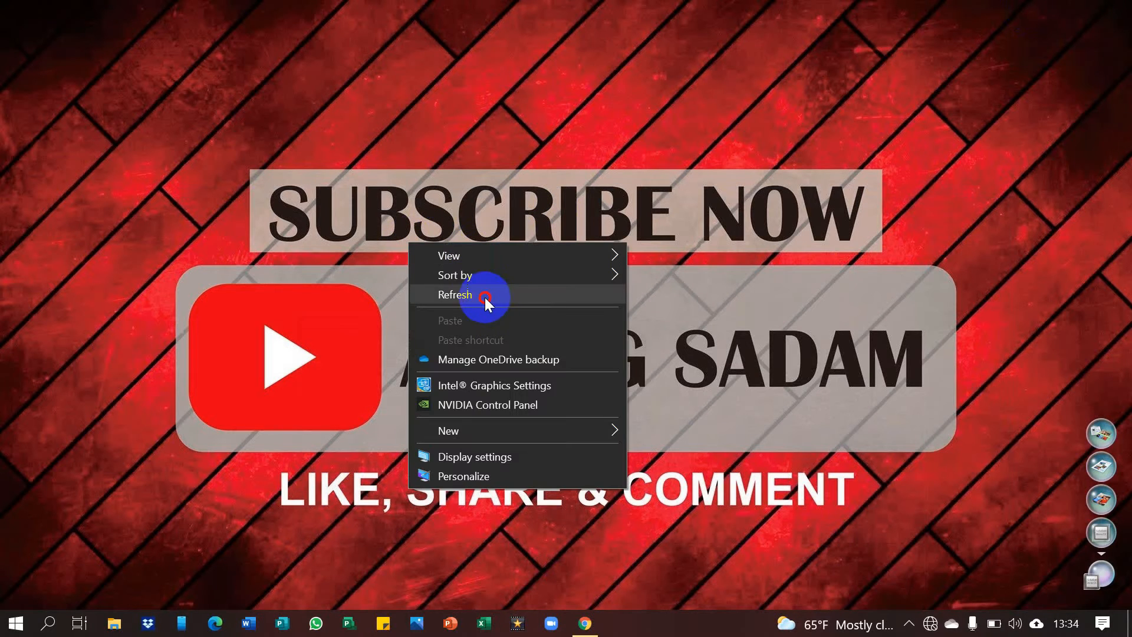
click(485, 297)
Launch Macrium Reflect and set up a clone of the TOSHIBA disk with the Lexar 256GB SSD as destination.
key(super)
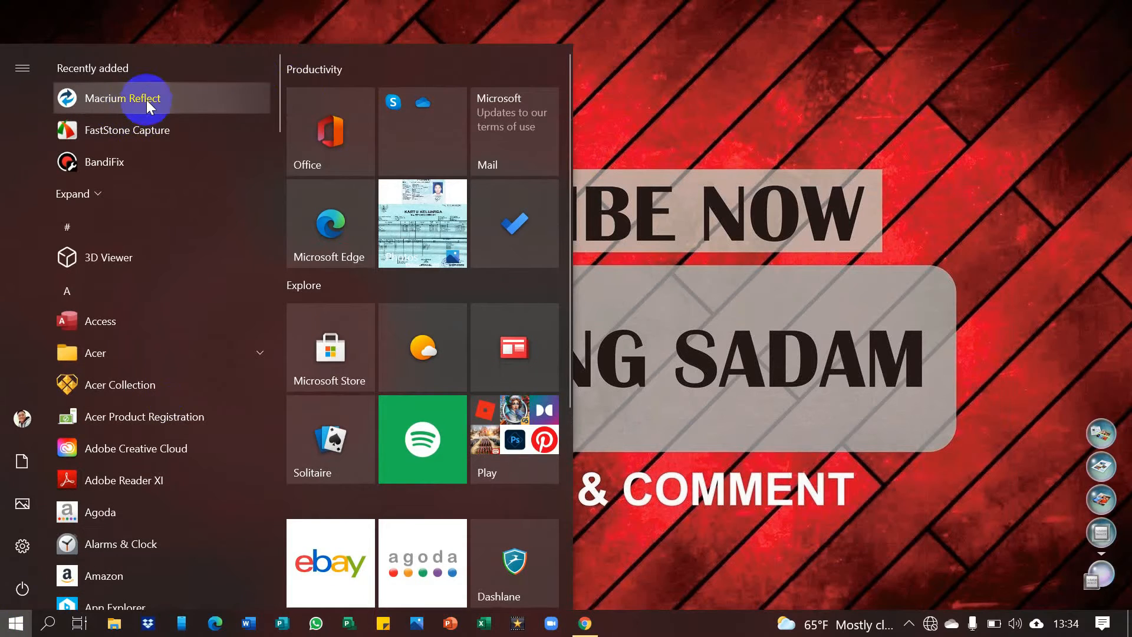
click(134, 104)
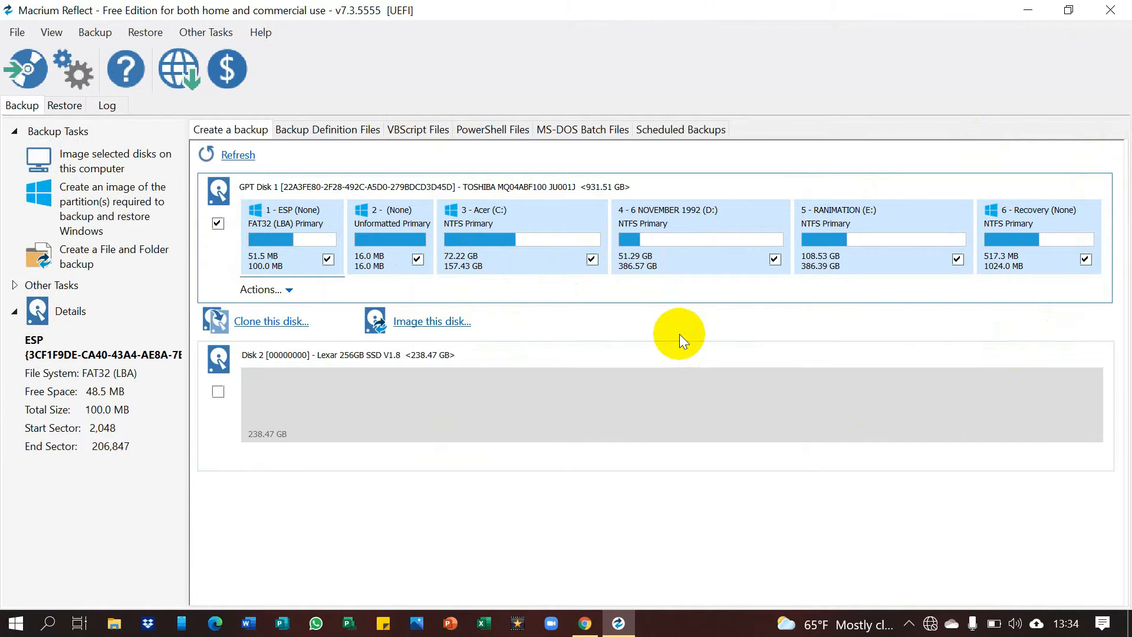
click(262, 322)
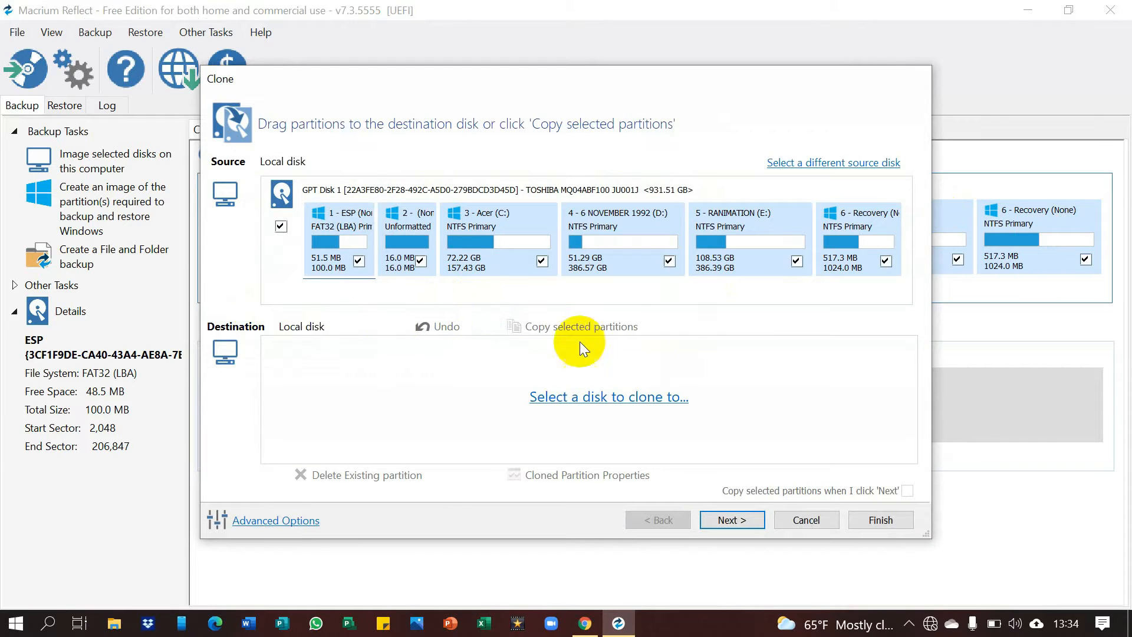
click(601, 403)
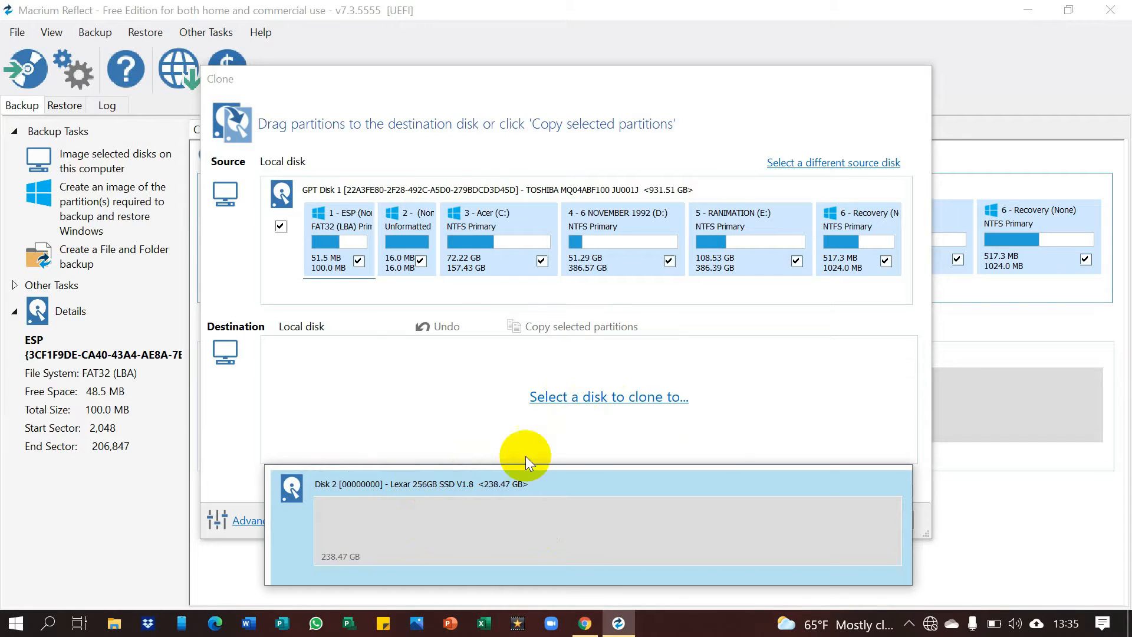
click(575, 516)
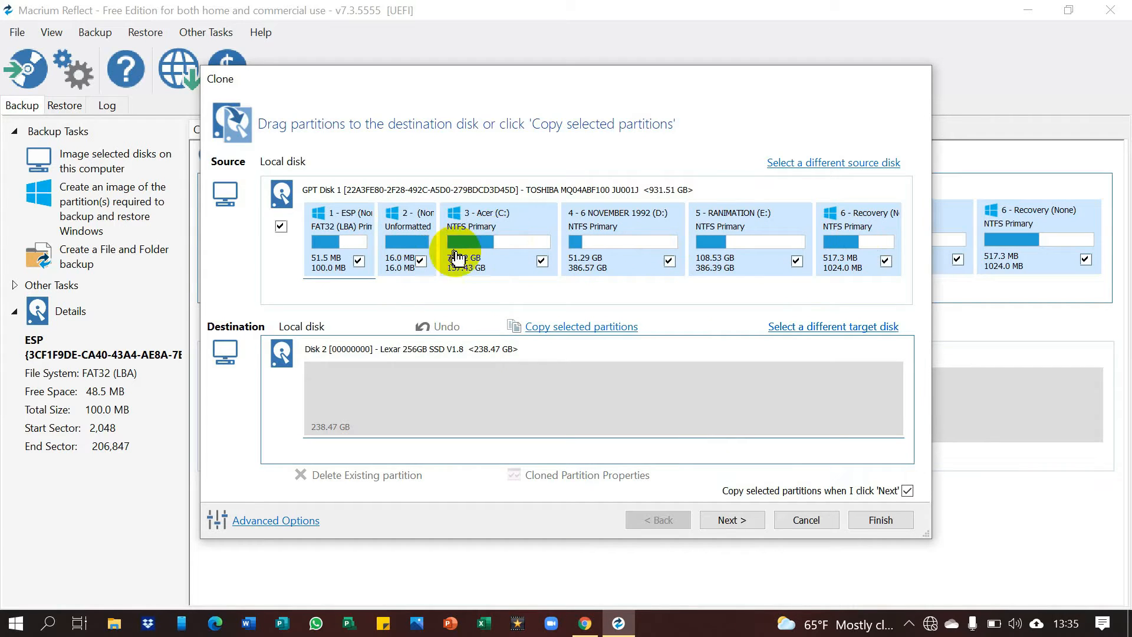
Copy the ESP partition and the 16 MB unformatted partition from the source disk to the Lexar SSD.
click(337, 230)
drag(337, 230, 339, 390)
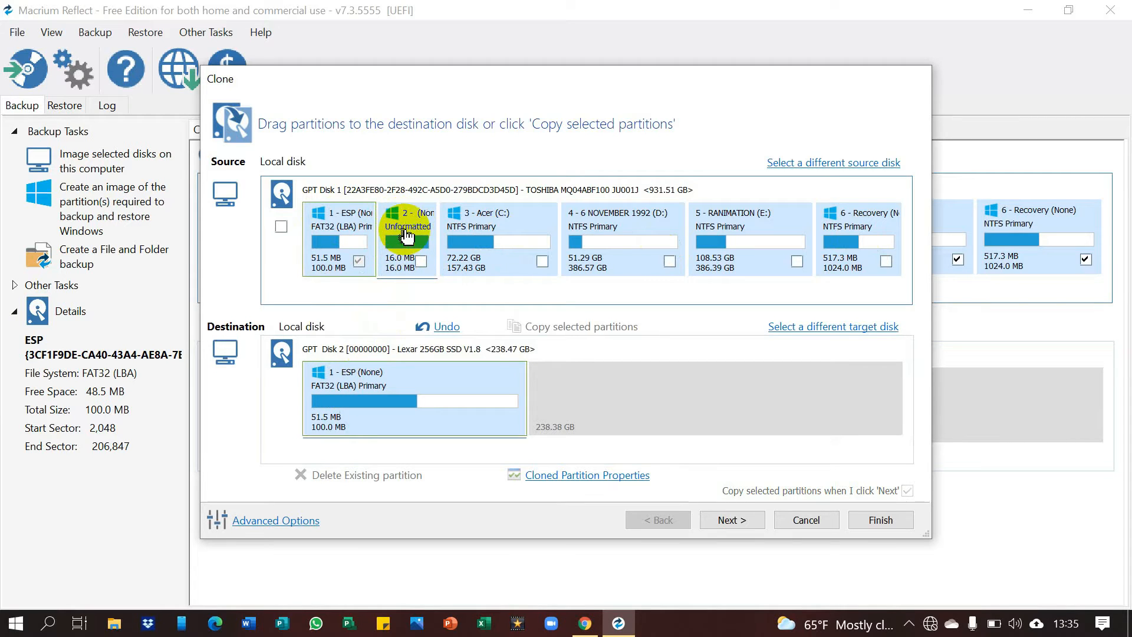
drag(407, 230, 559, 393)
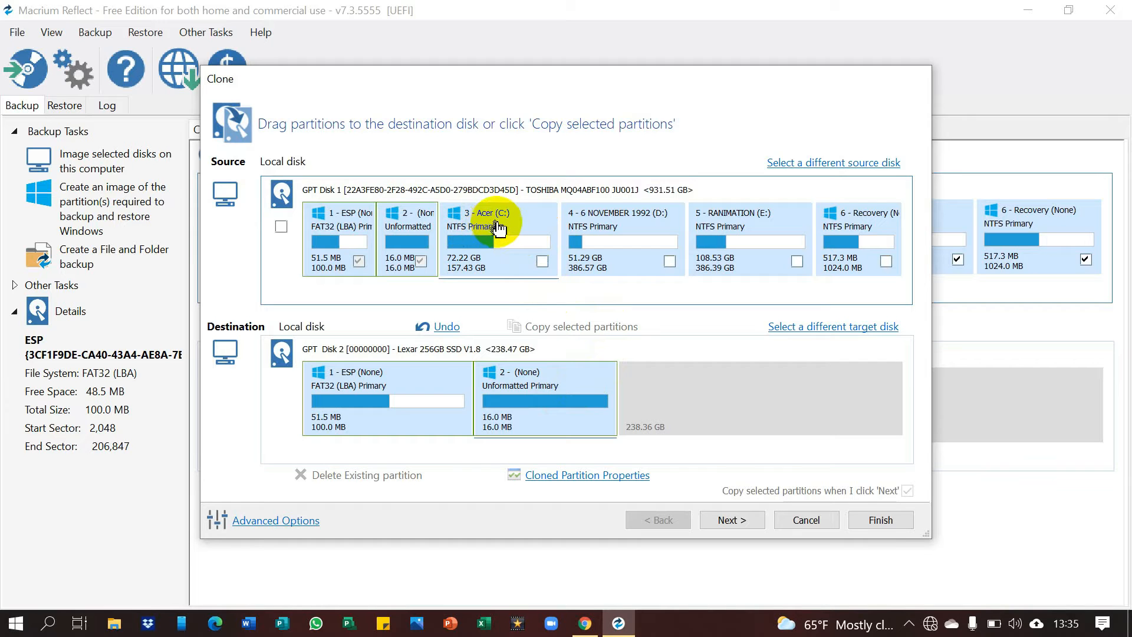
Check the space usage of the Acer (C:) drive in File Explorer and return to the clone setup.
click(117, 624)
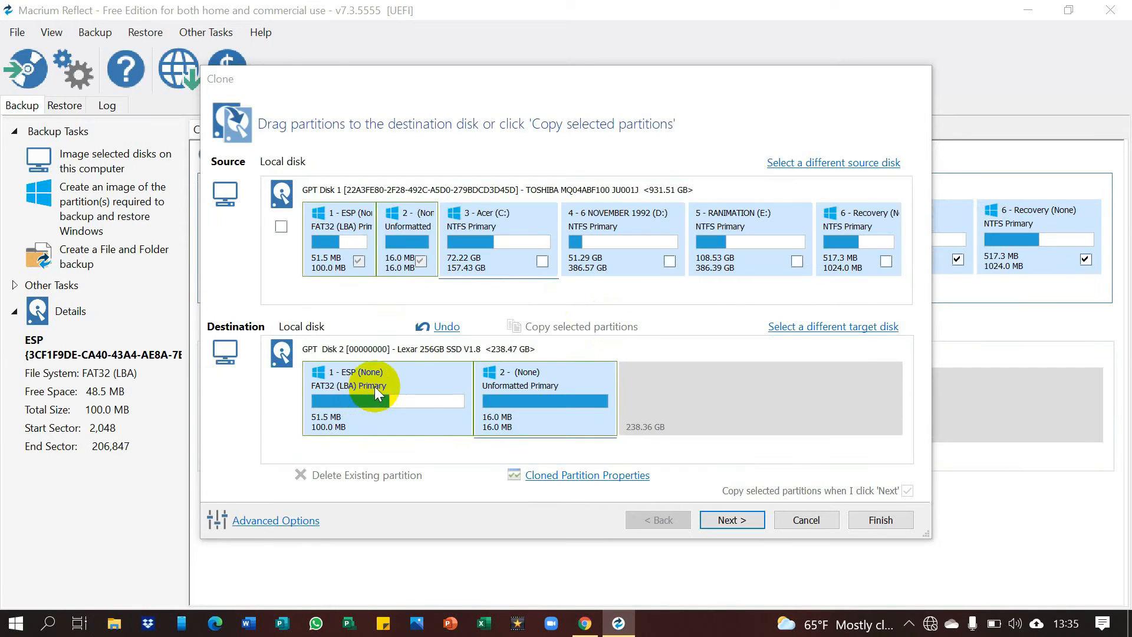
click(114, 623)
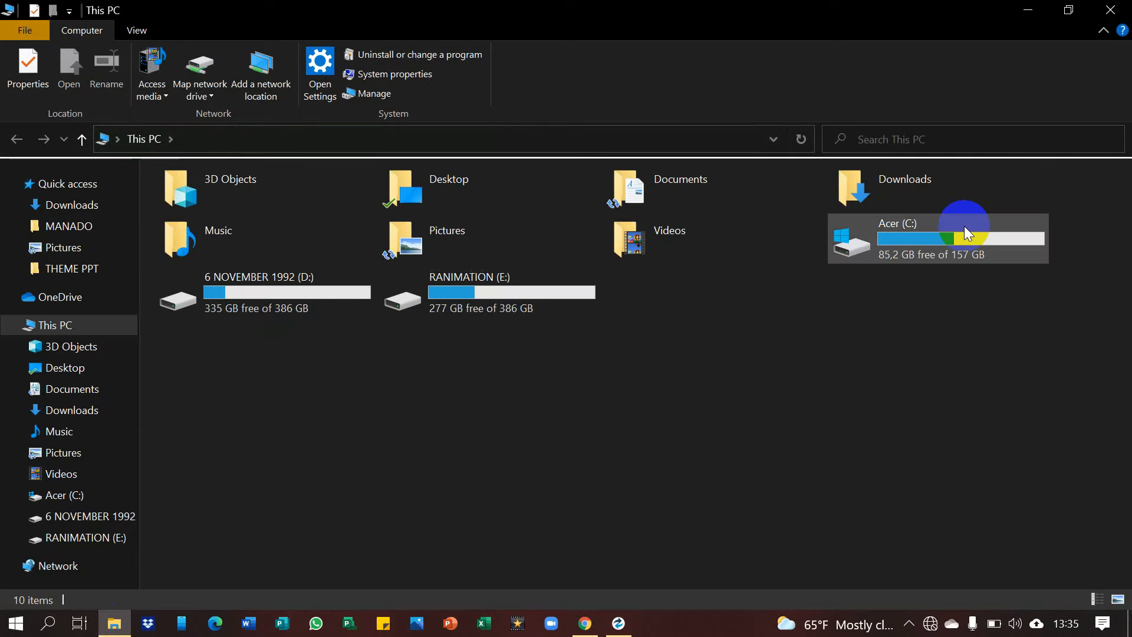
click(962, 241)
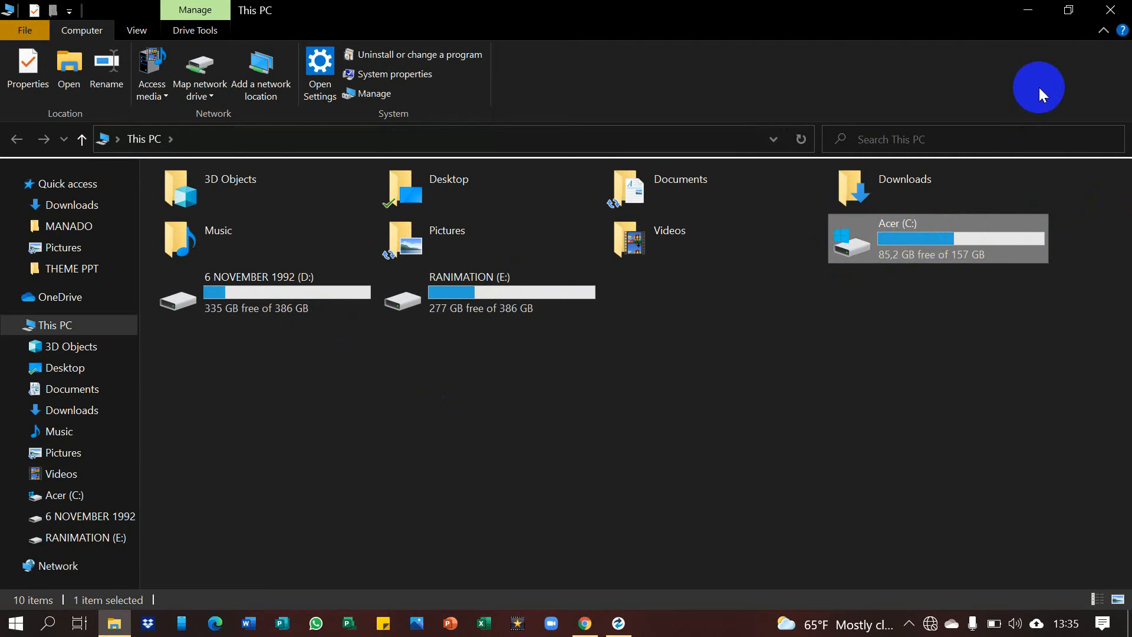
click(1027, 10)
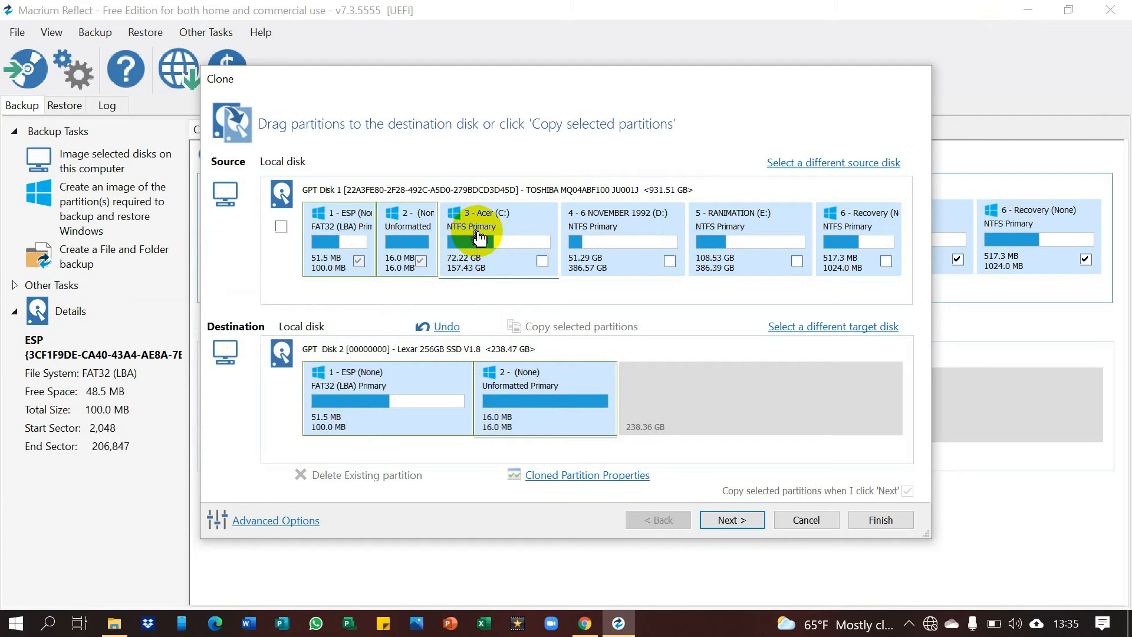
Add the Acer (C:) and Recovery partitions to the Lexar SSD after the two partitions already copied there.
drag(488, 236, 659, 386)
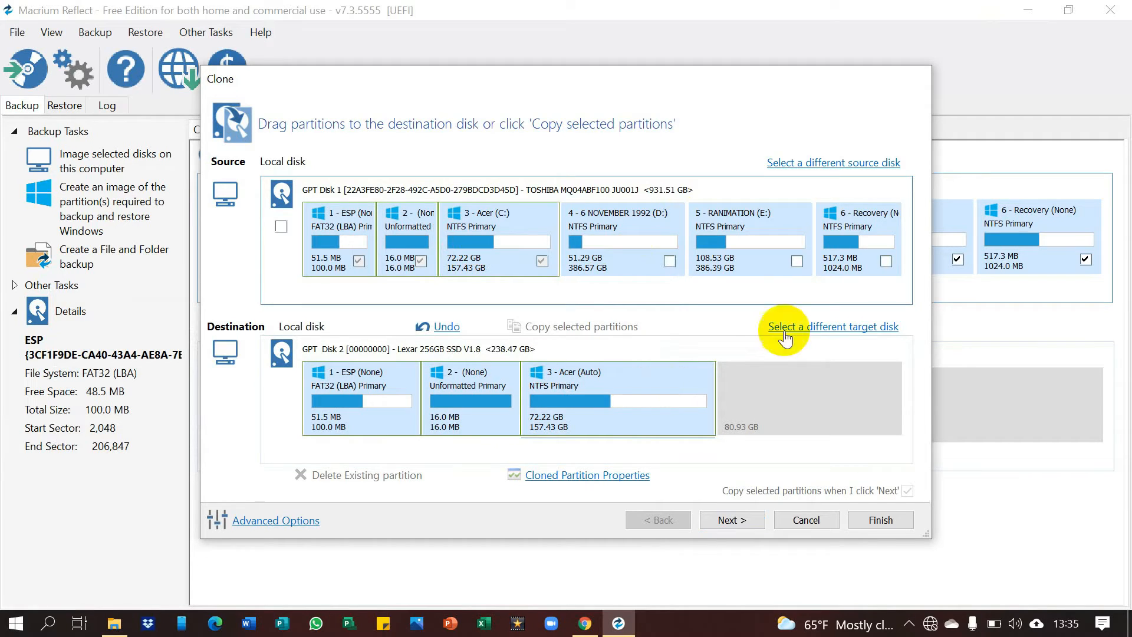
click(861, 230)
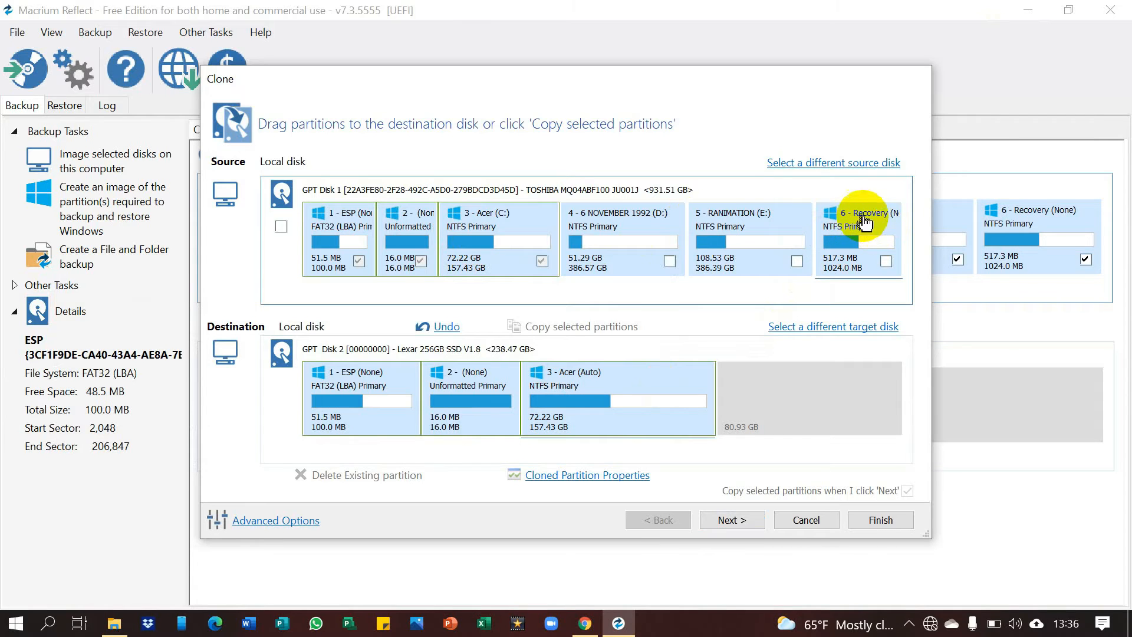
drag(858, 224, 824, 384)
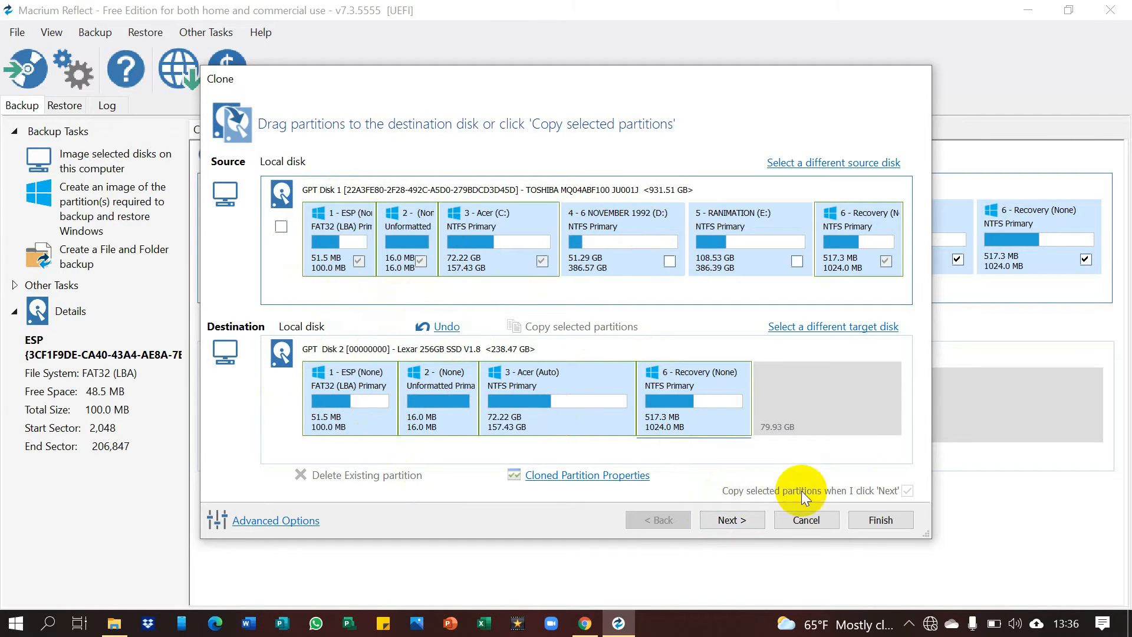
Finish the clone setup without a schedule, run it immediately and save it as the backup definition My Clone.
click(736, 522)
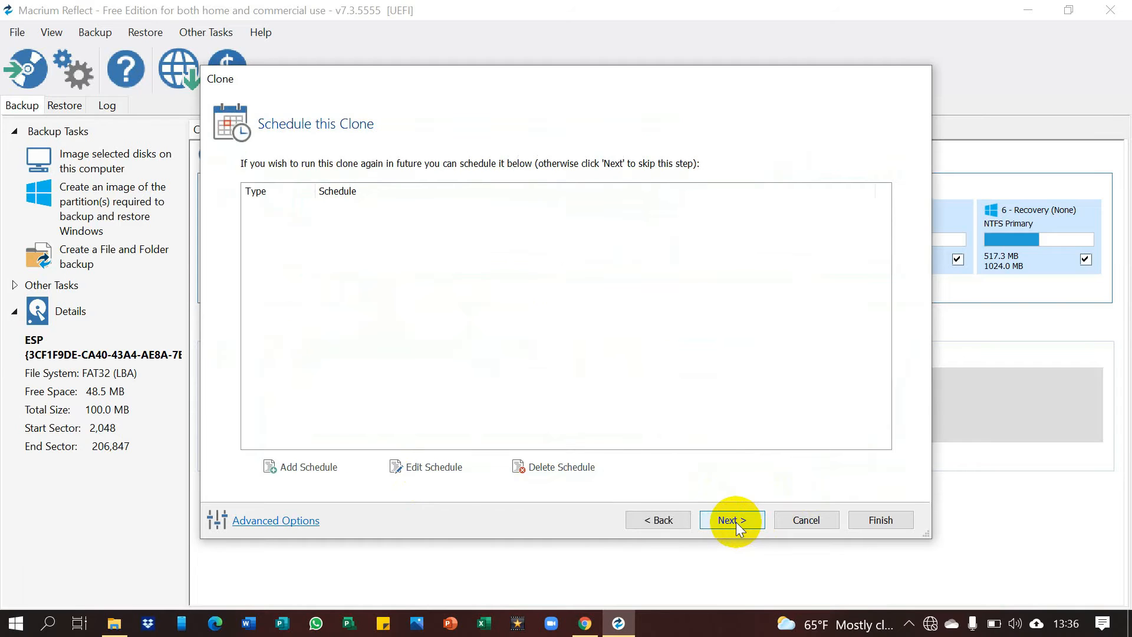
click(736, 520)
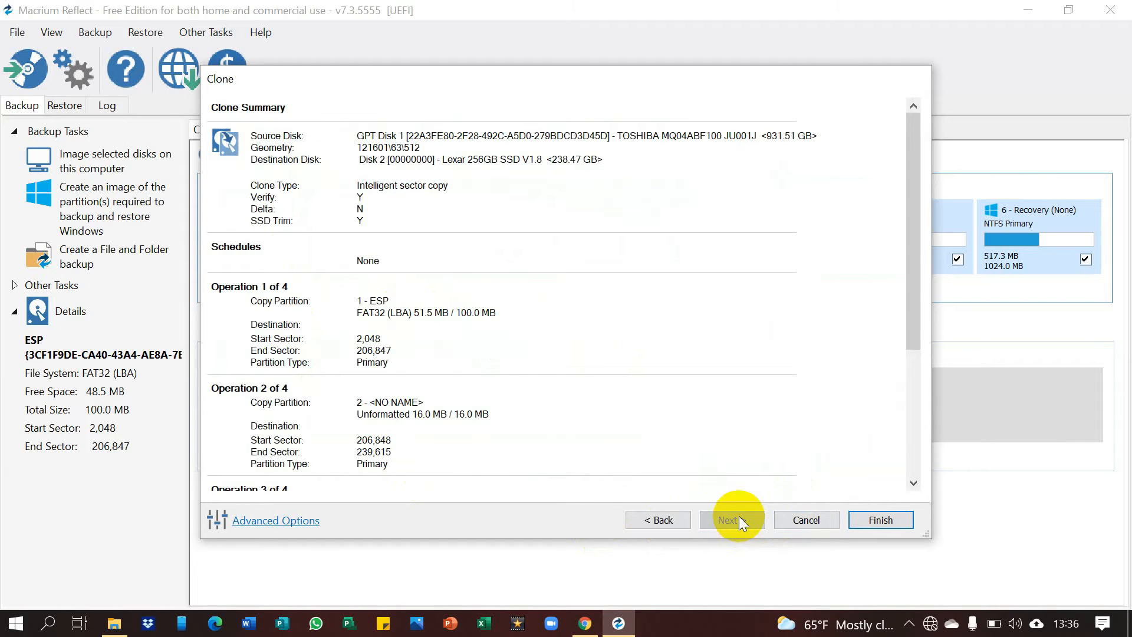
drag(910, 154, 920, 354)
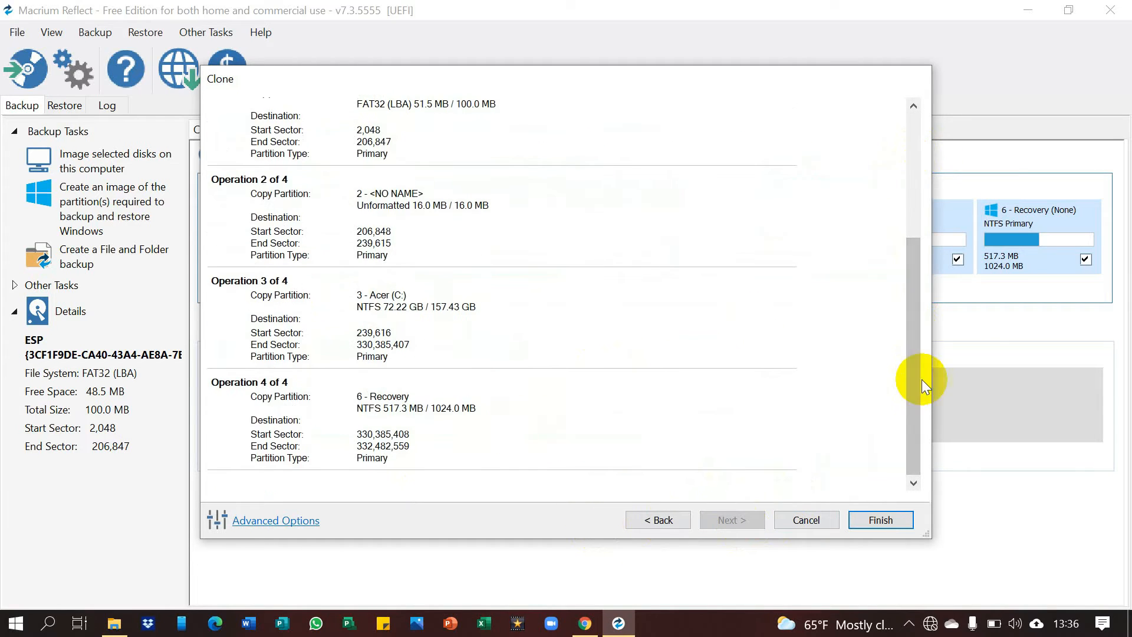
mouse_move(920, 400)
mouse_down()
mouse_move(915, 260)
mouse_move(952, 433)
mouse_move(915, 526)
mouse_up()
click(881, 520)
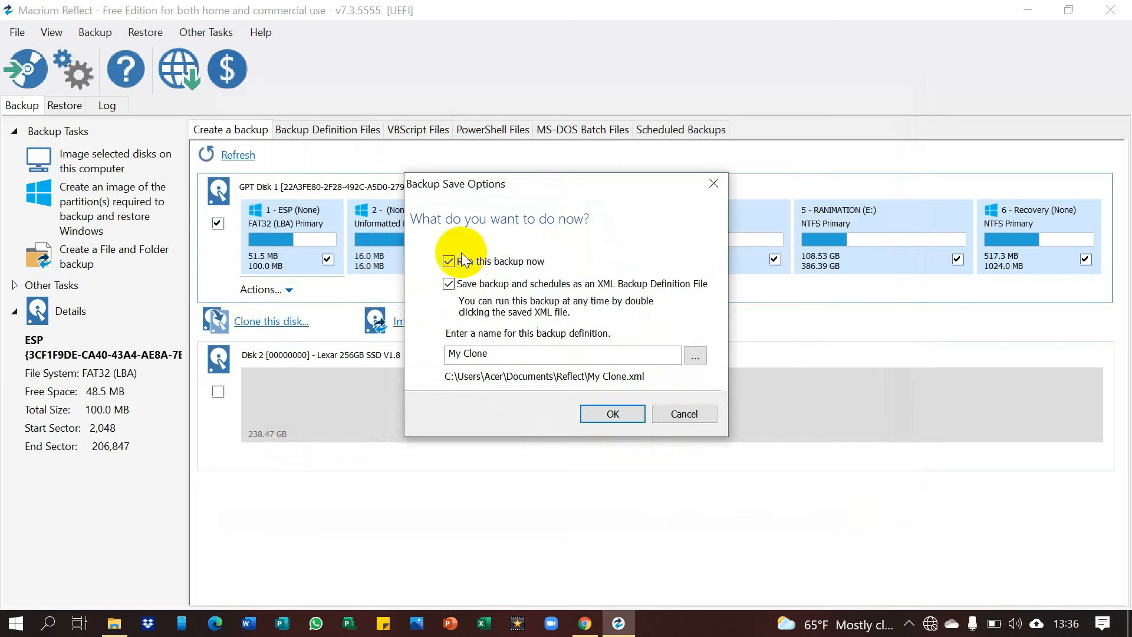
click(611, 412)
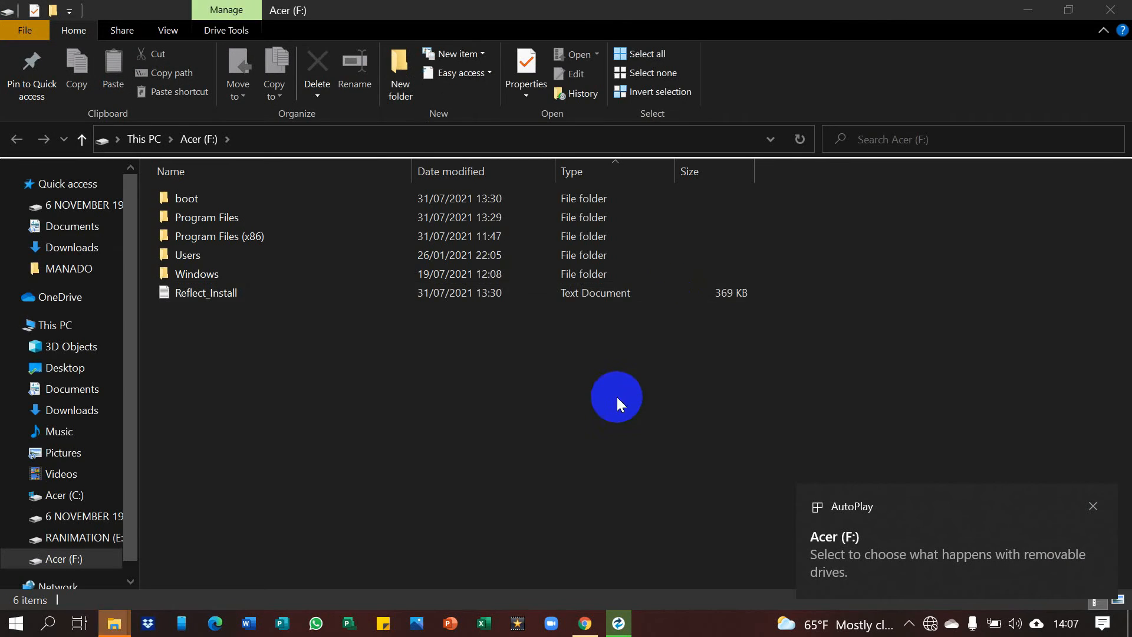
Close the Acer (F:) folder window and the finished clone's report, and review the summary of My Clone.xml.
click(1110, 10)
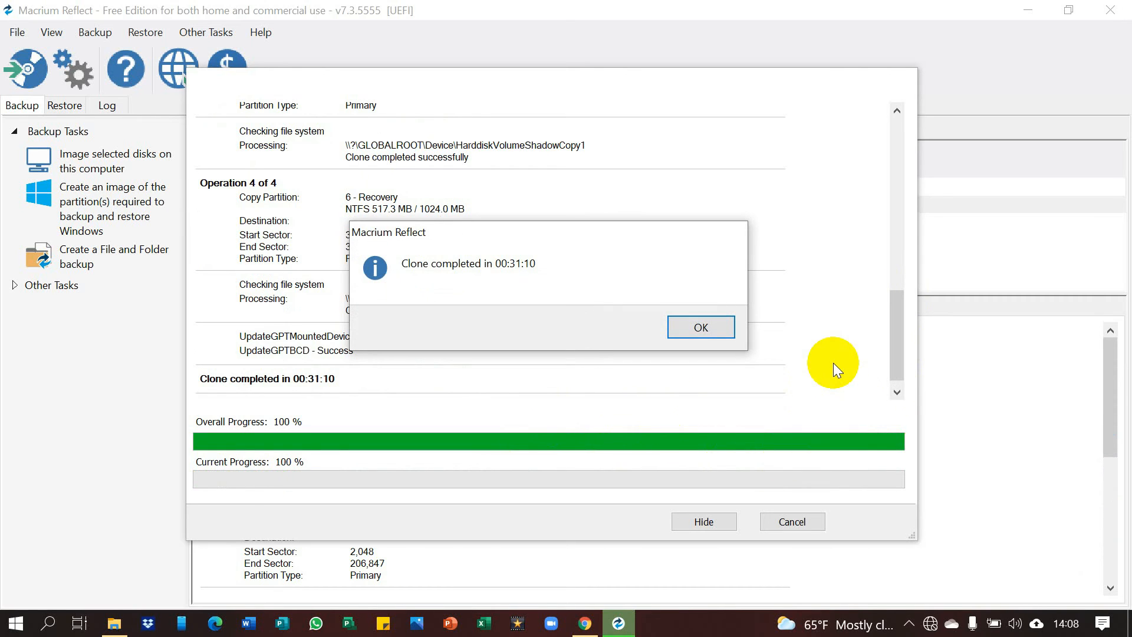
click(713, 332)
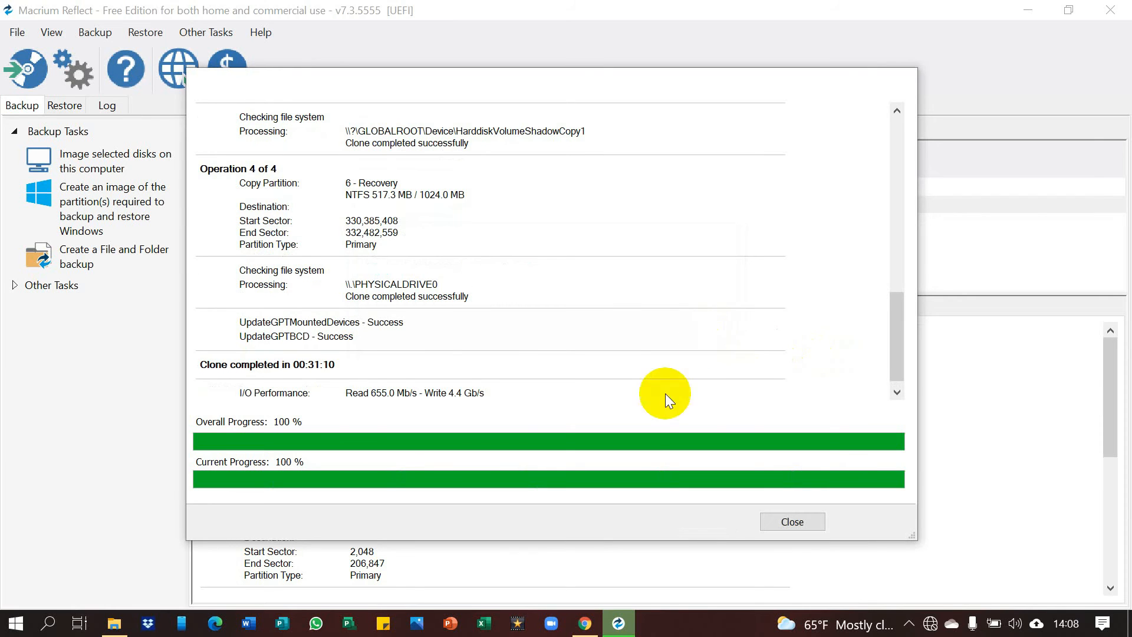
click(796, 522)
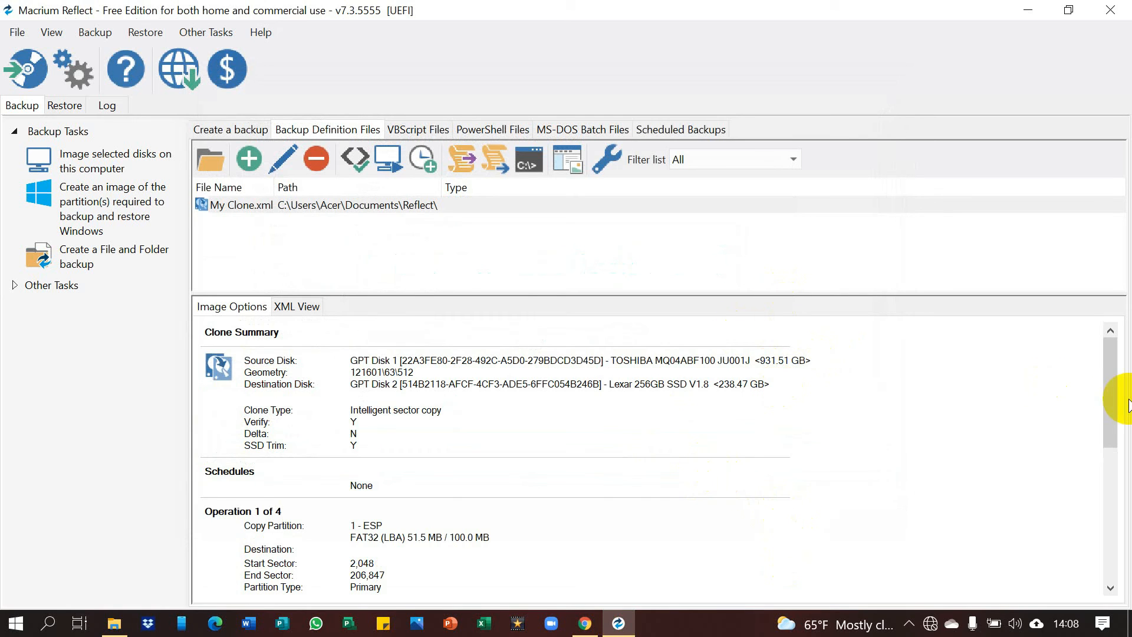
drag(1108, 384, 1113, 521)
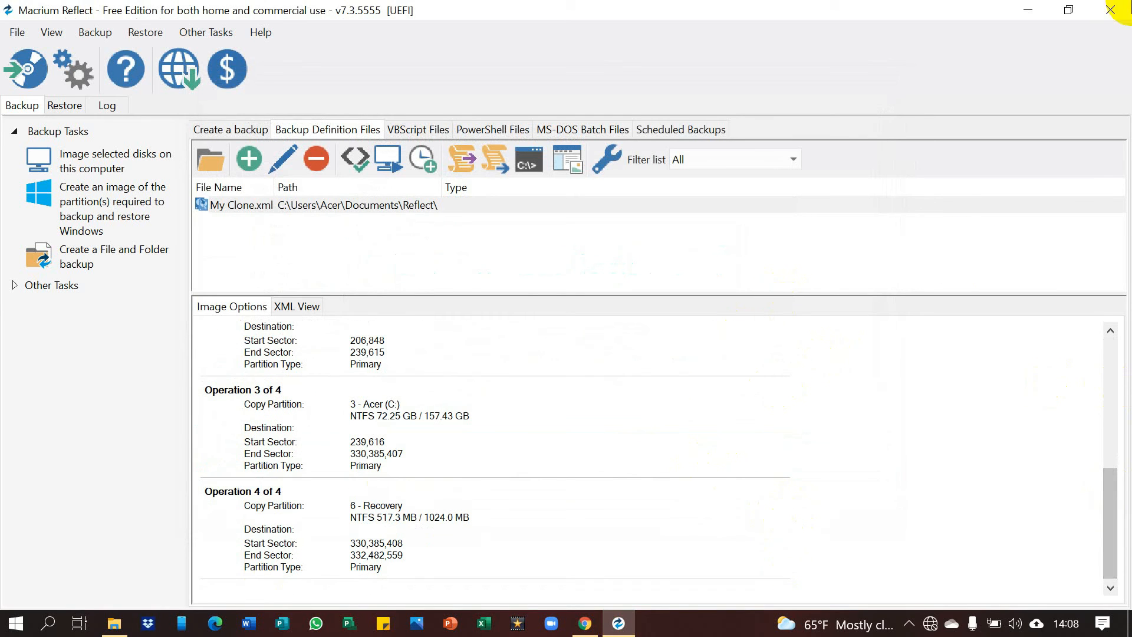